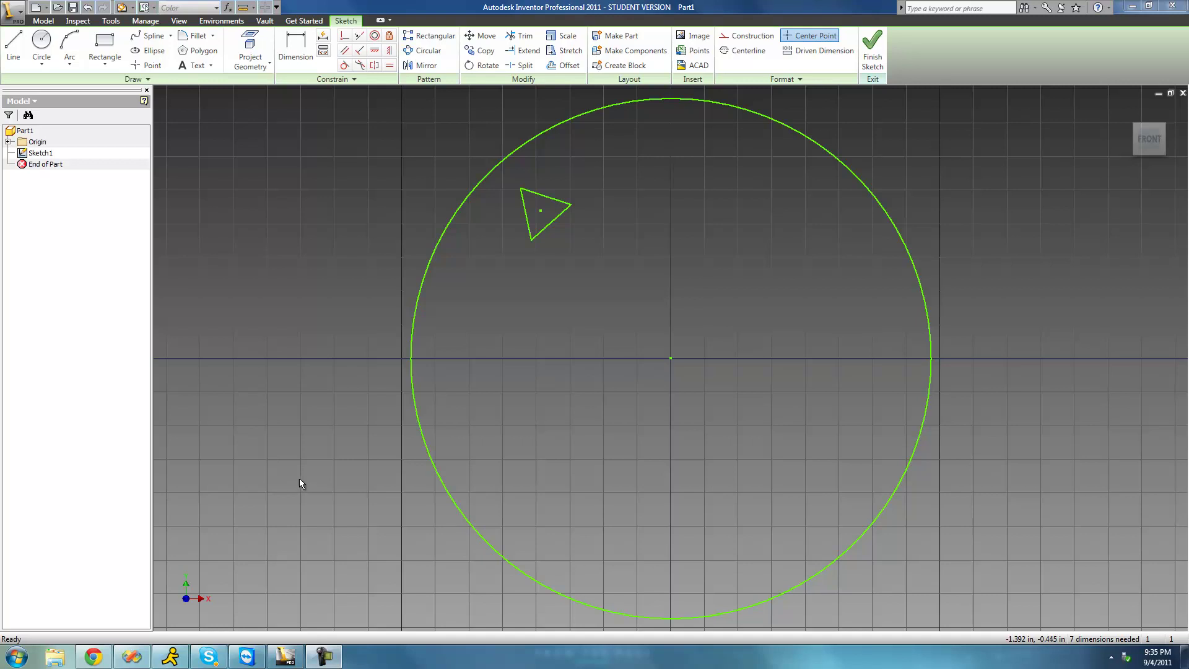
Step: Window-select the three lines of the small triangle inside the large circle
click(433, 54)
drag(597, 244, 518, 183)
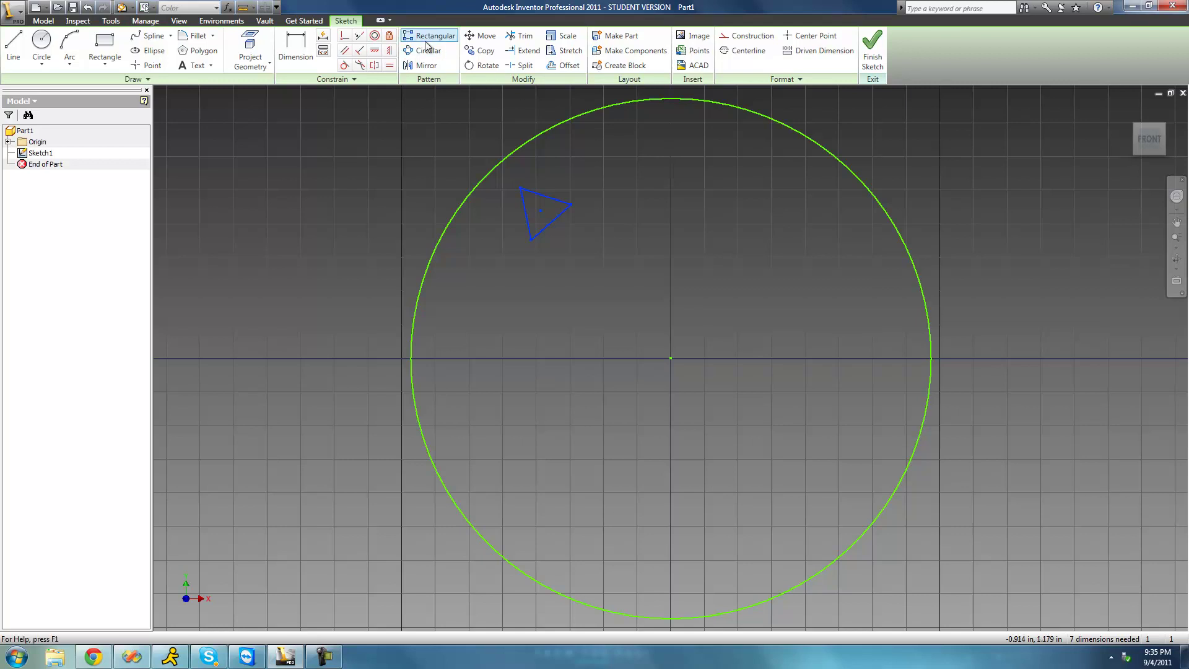
Step: Start a Circular Pattern and select the triangle's three lines as its geometry
click(550, 155)
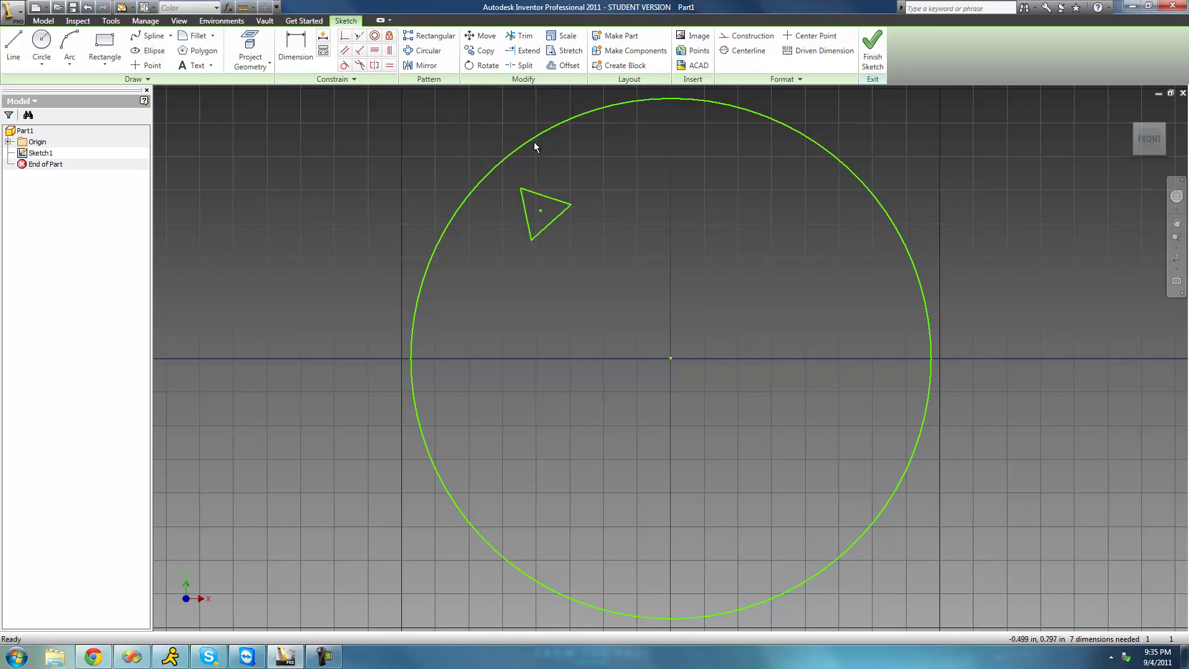
click(426, 54)
drag(276, 139, 276, 141)
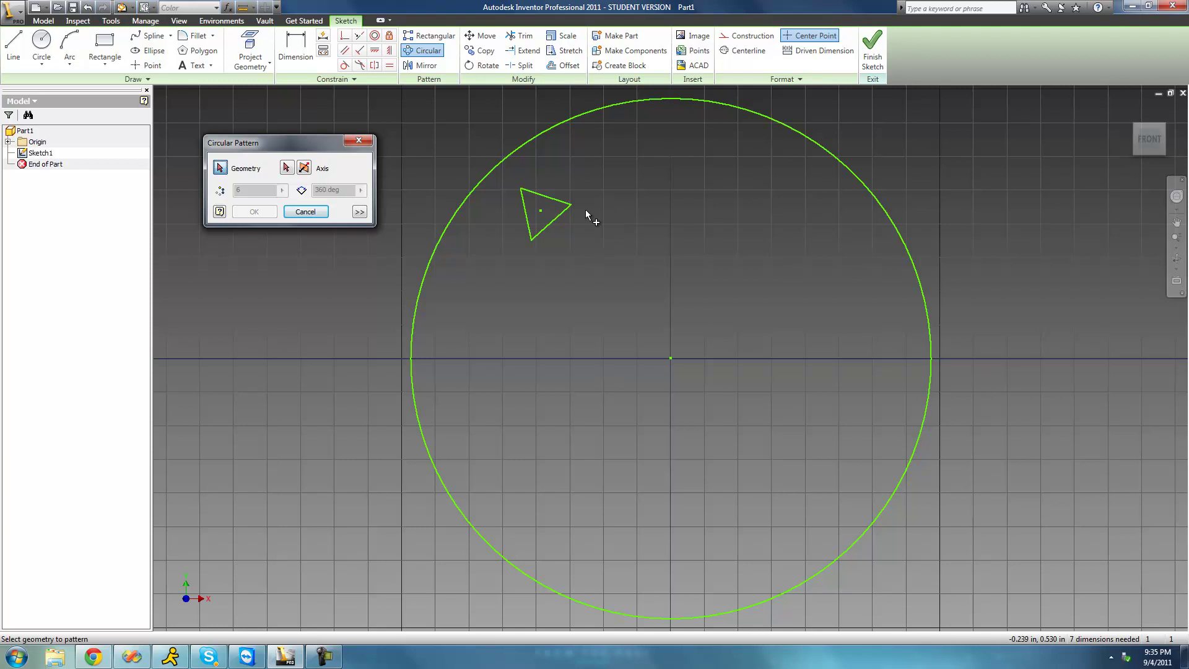
drag(570, 244, 517, 181)
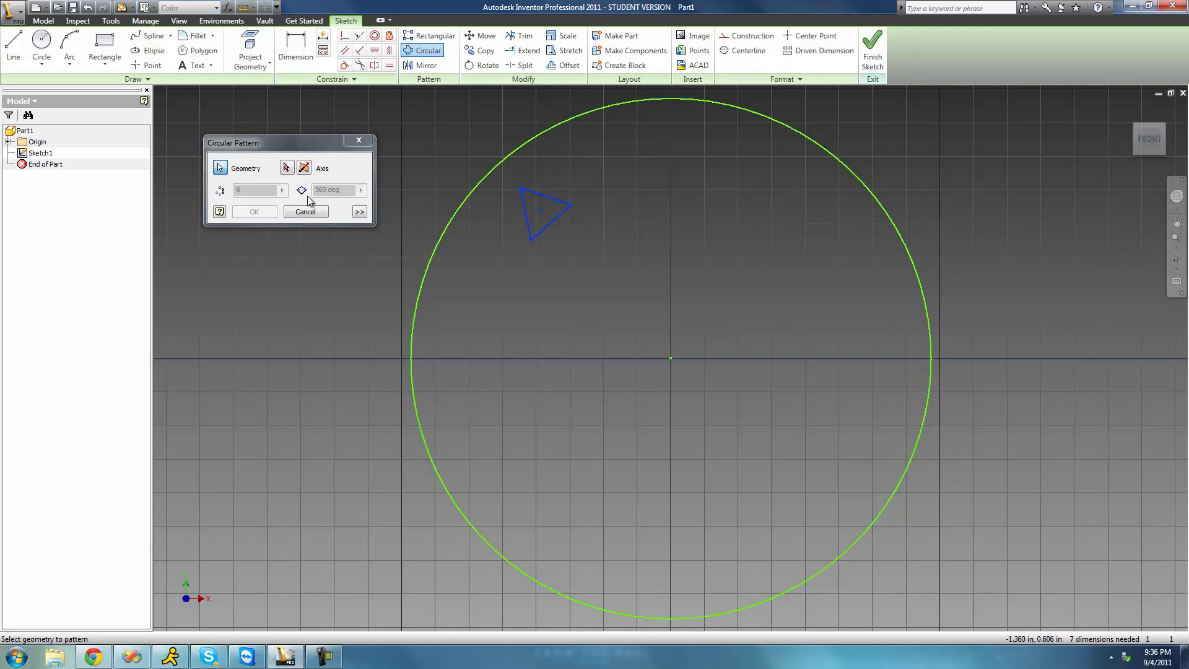
Step: Set the pattern axis to the sketch origin at the circle's centre
click(286, 168)
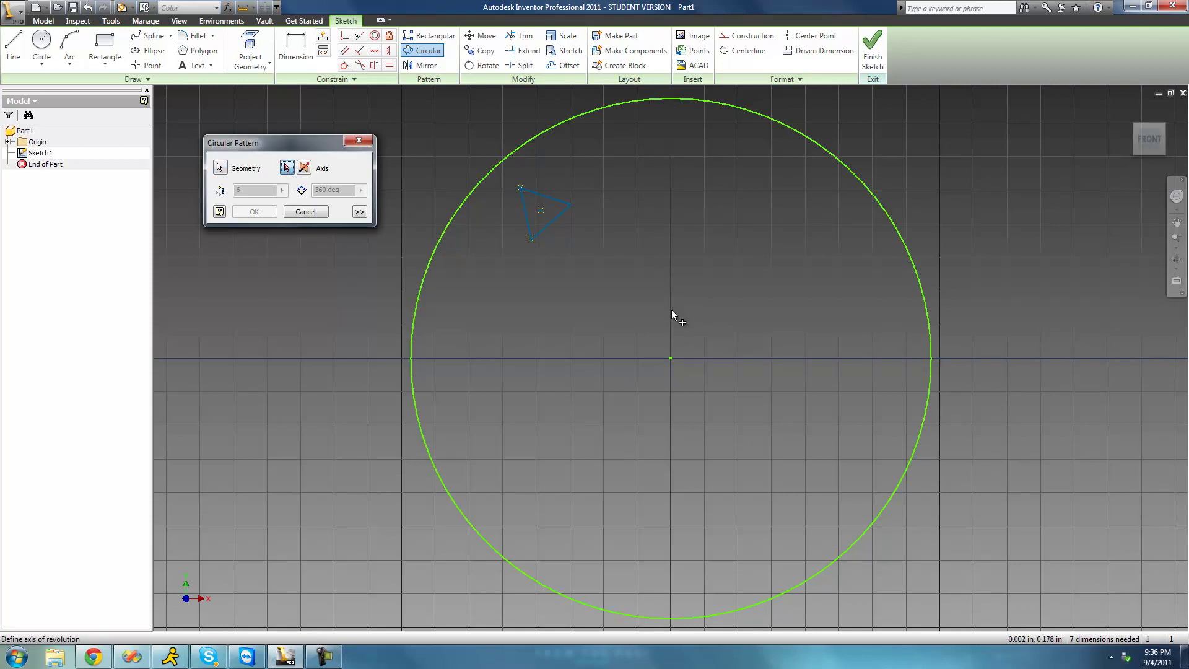
click(670, 358)
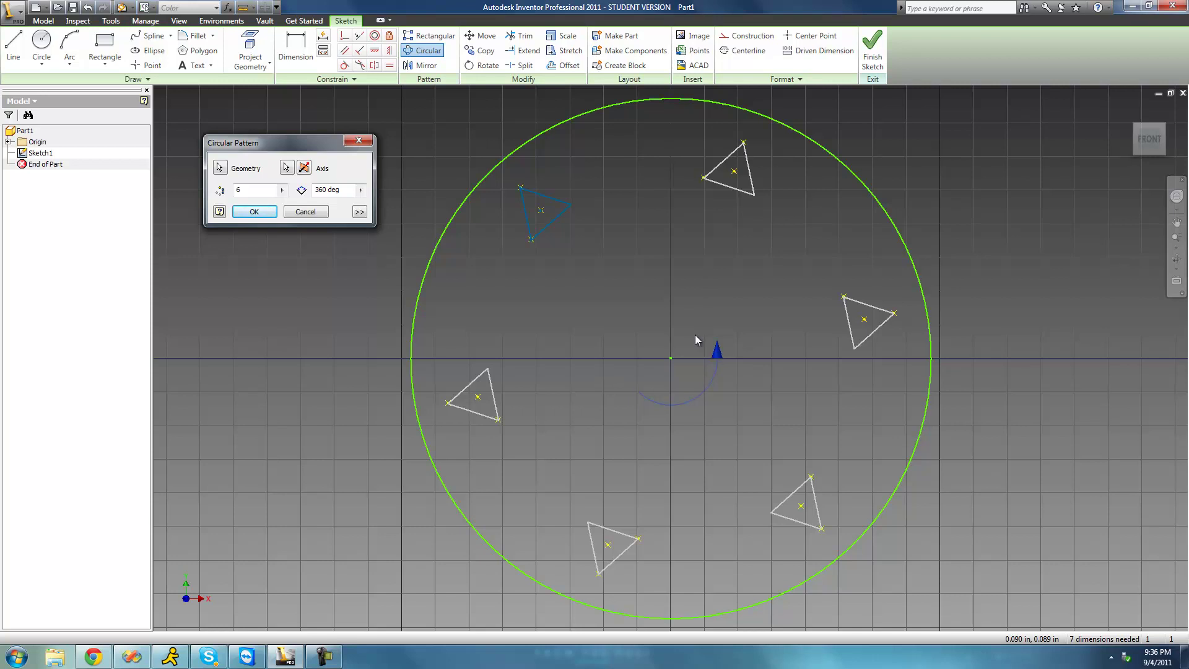
Step: Set the pattern count to 20 over a 360 deg angle
double_click(238, 190)
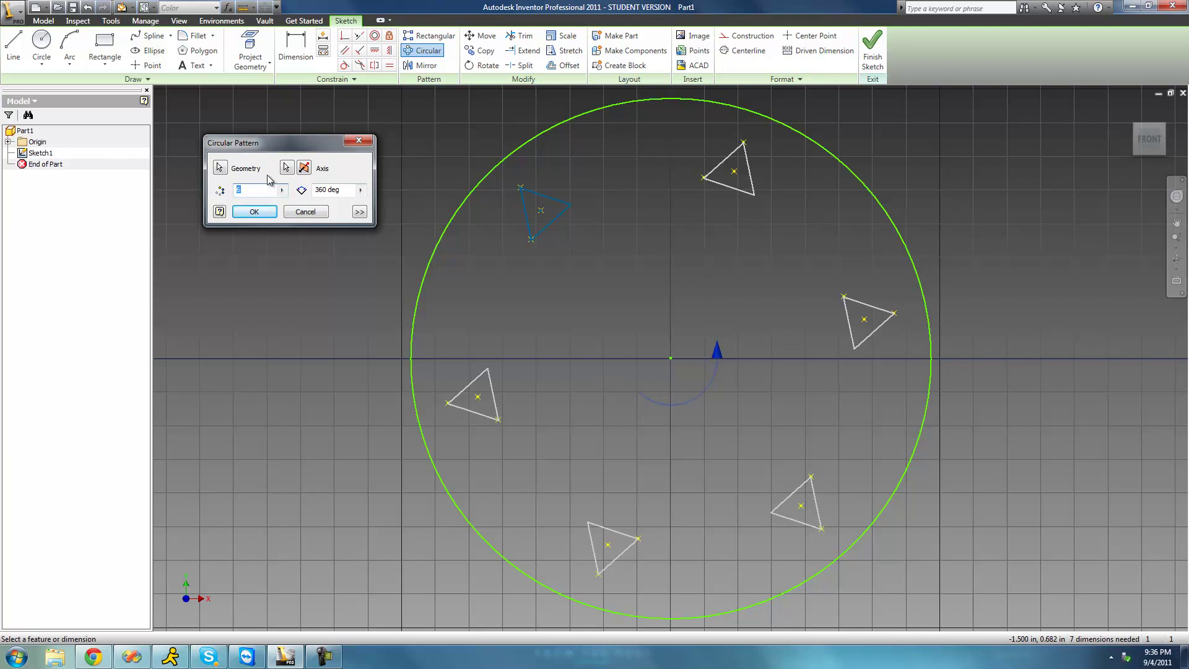
text(20)
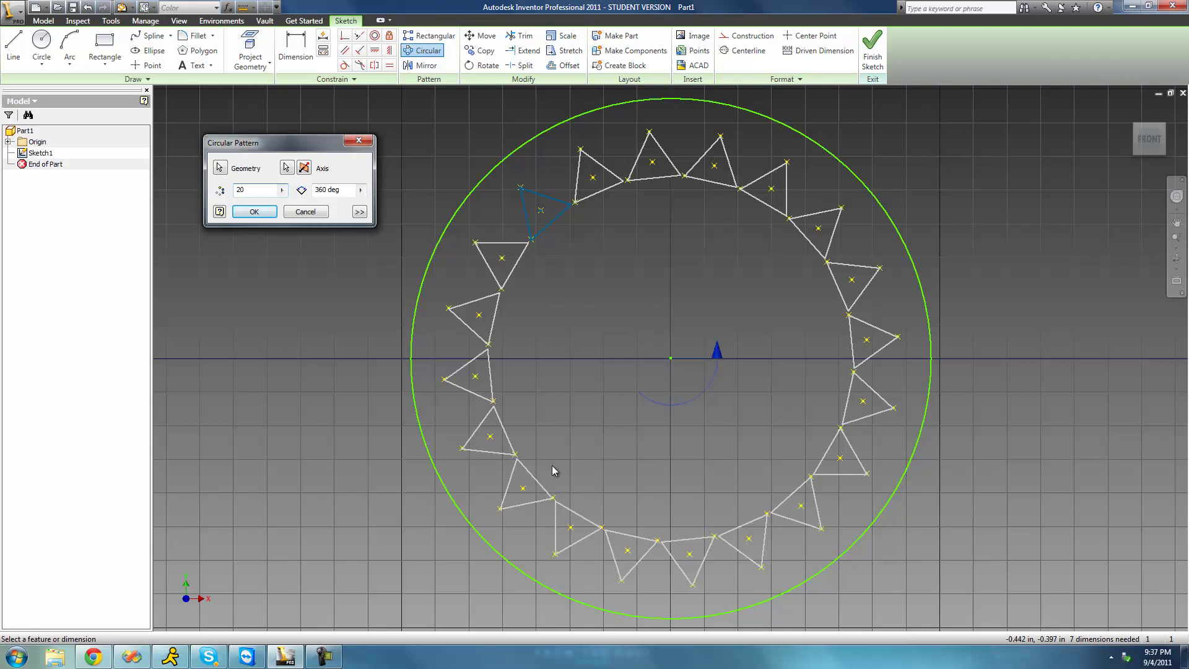
double_click(329, 190)
triple_click(329, 190)
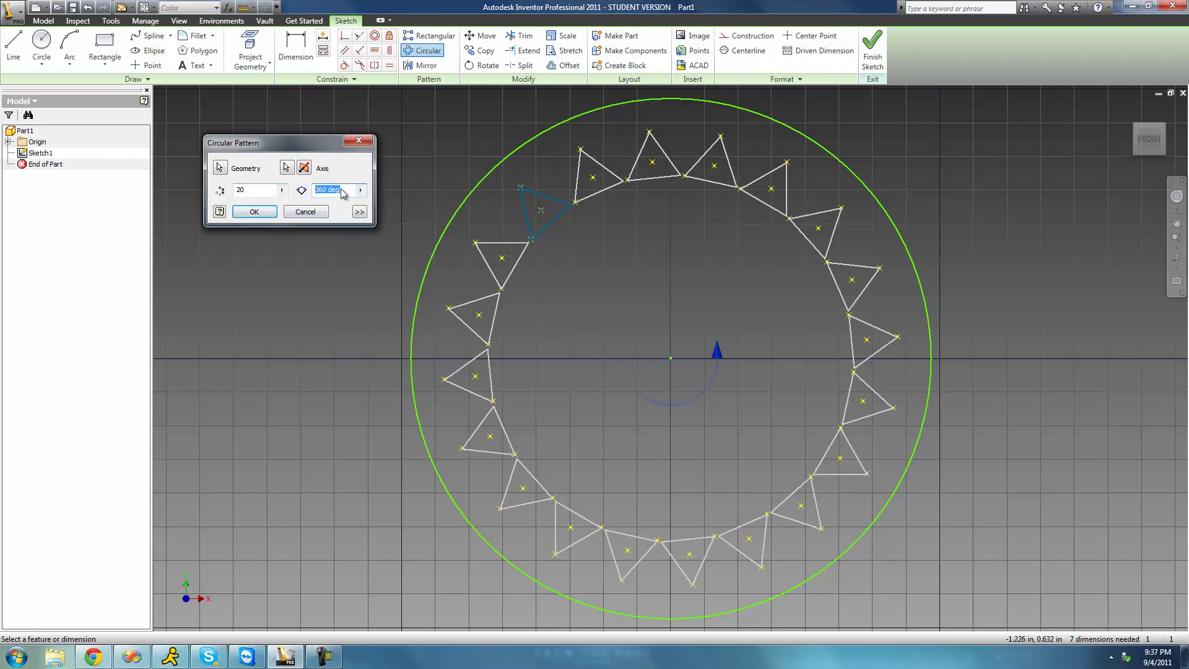
drag(320, 146, 306, 155)
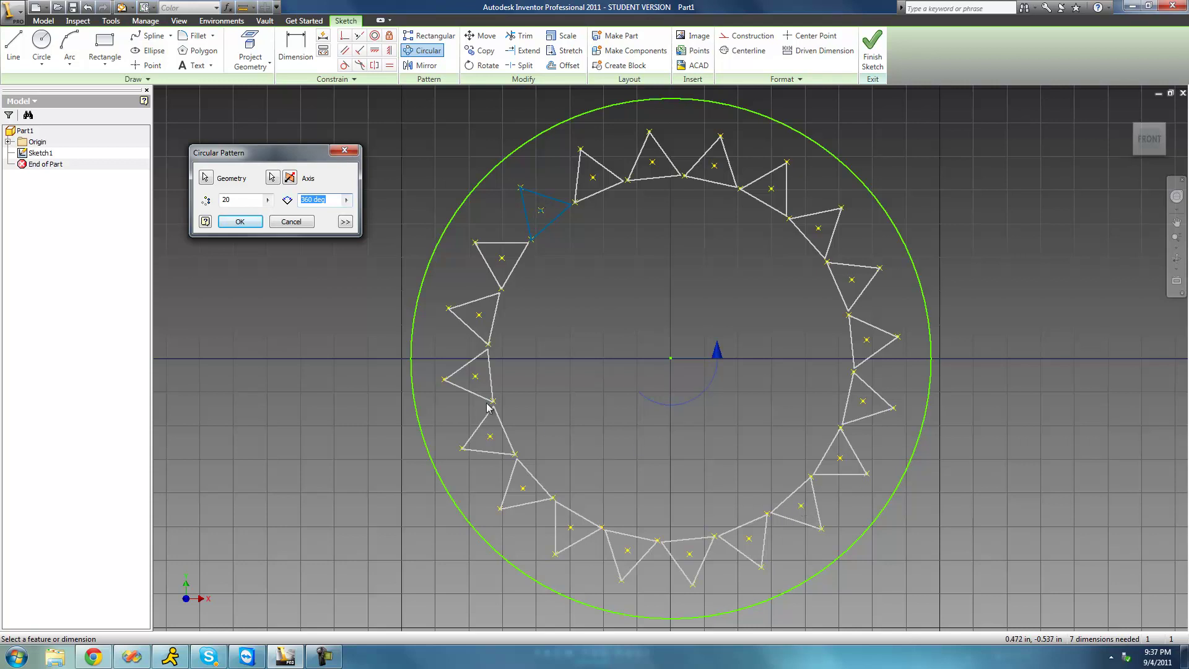
text(180)
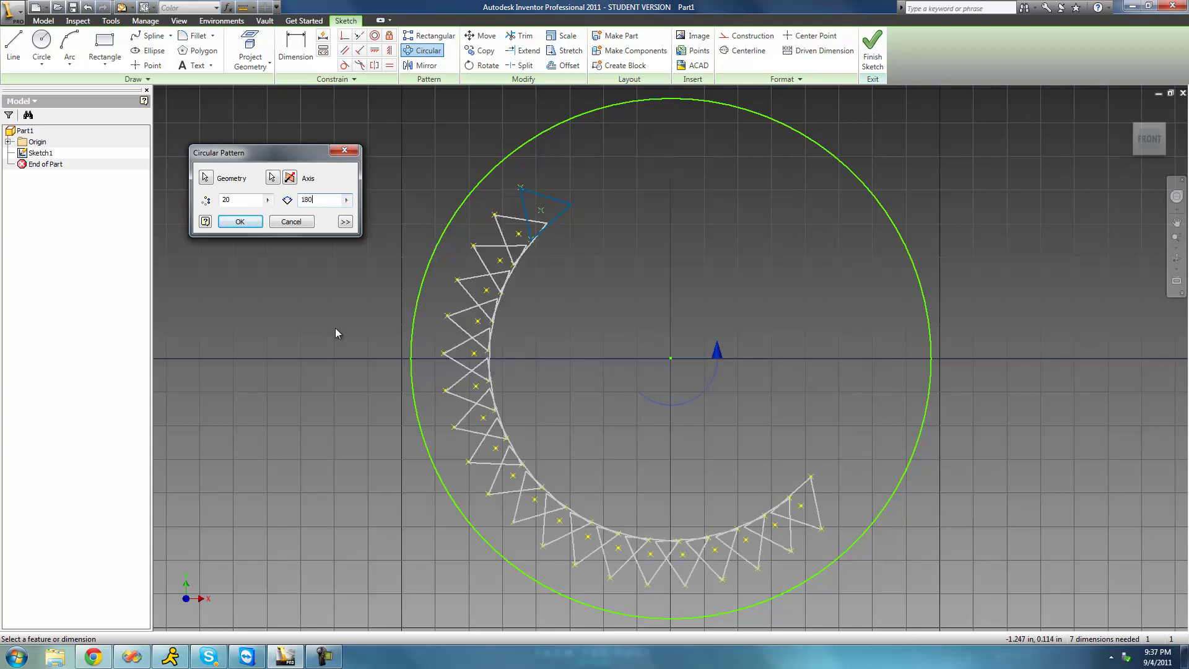
double_click(238, 200)
text(9)
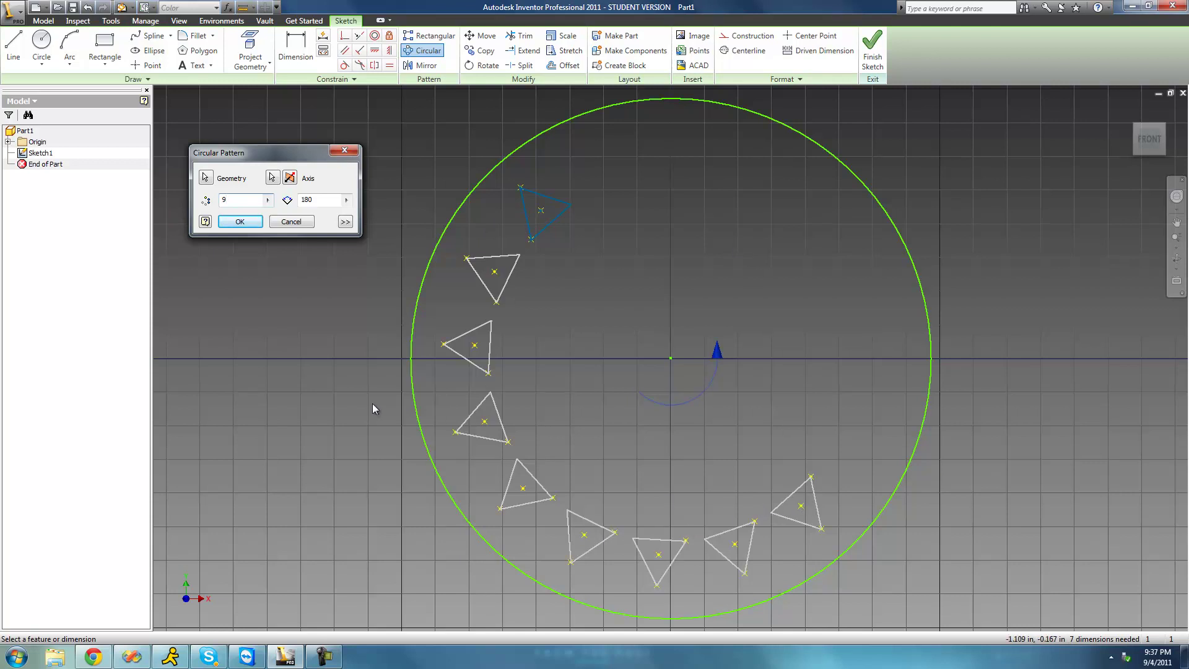
text(4)
key(Tab)
double_click(227, 198)
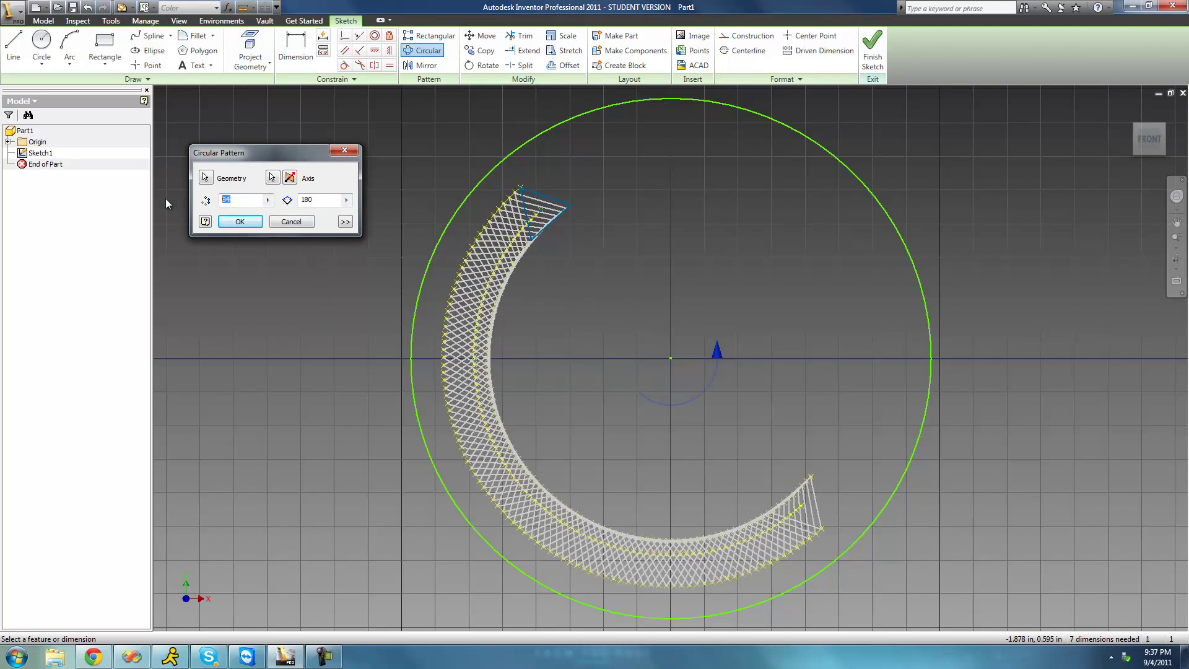
text(4)
key(Tab)
text(90)
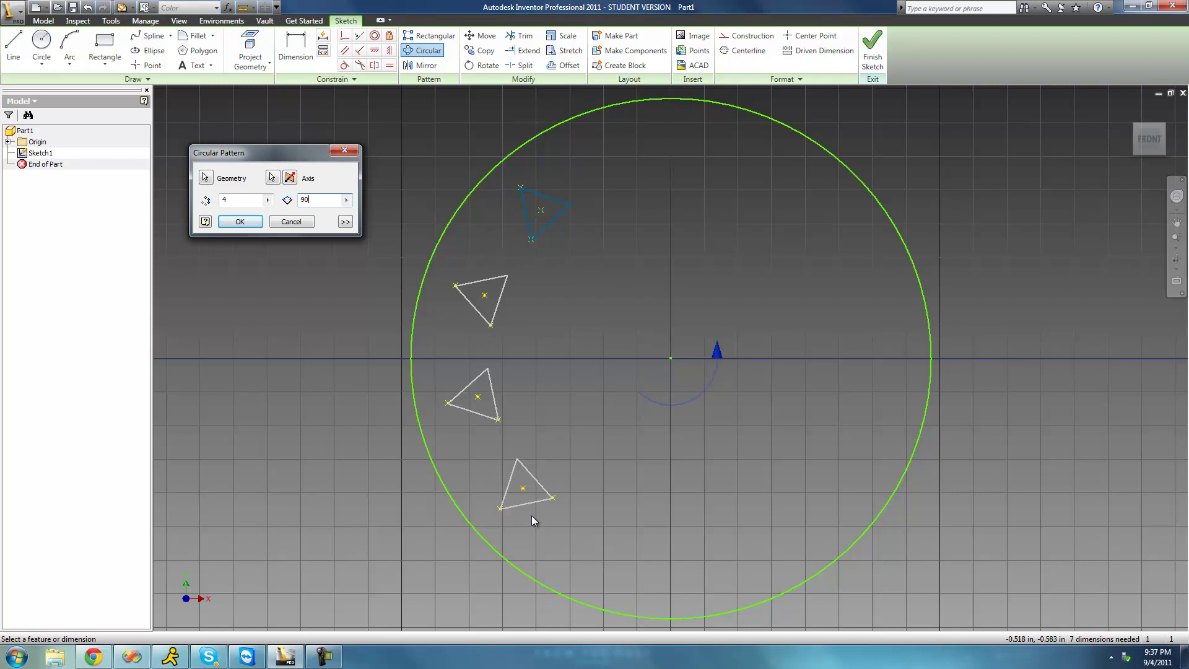
click(245, 200)
text(20)
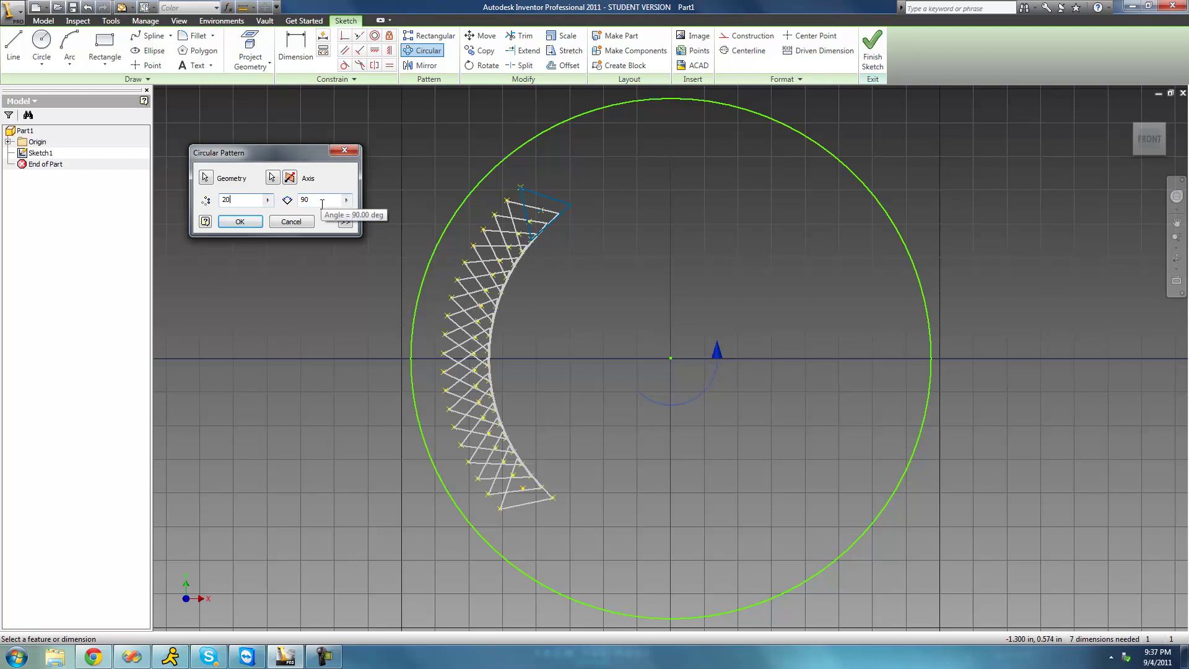
key(Tab)
text(360)
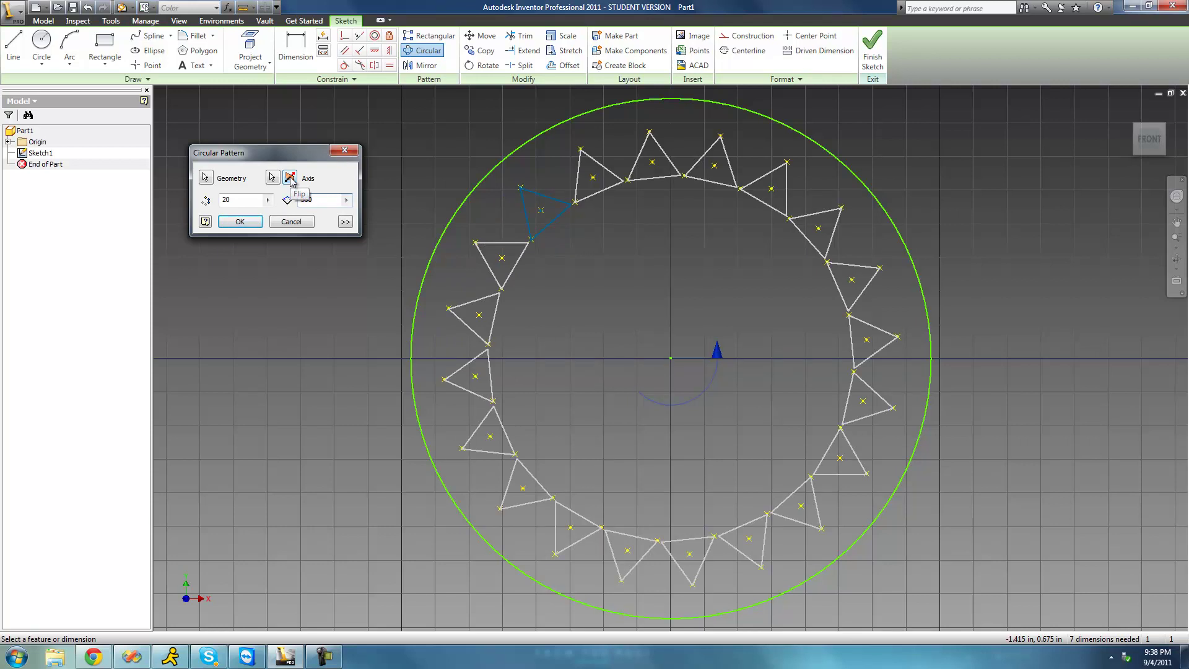
click(289, 178)
click(290, 177)
double_click(303, 200)
text(60)
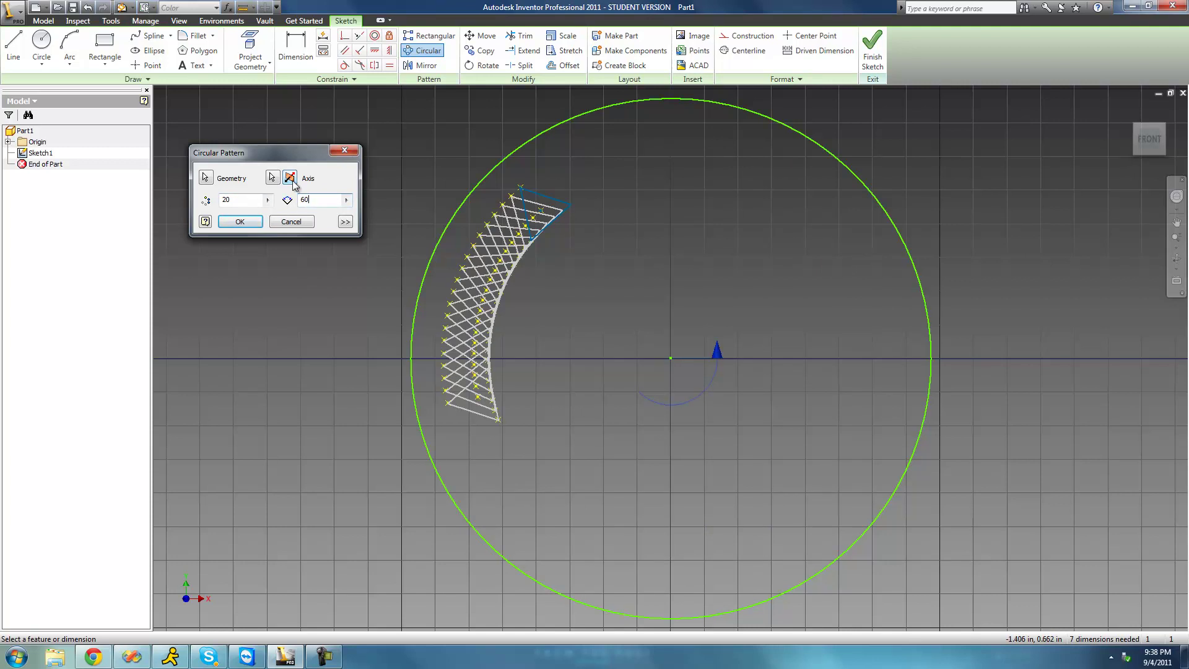
click(291, 178)
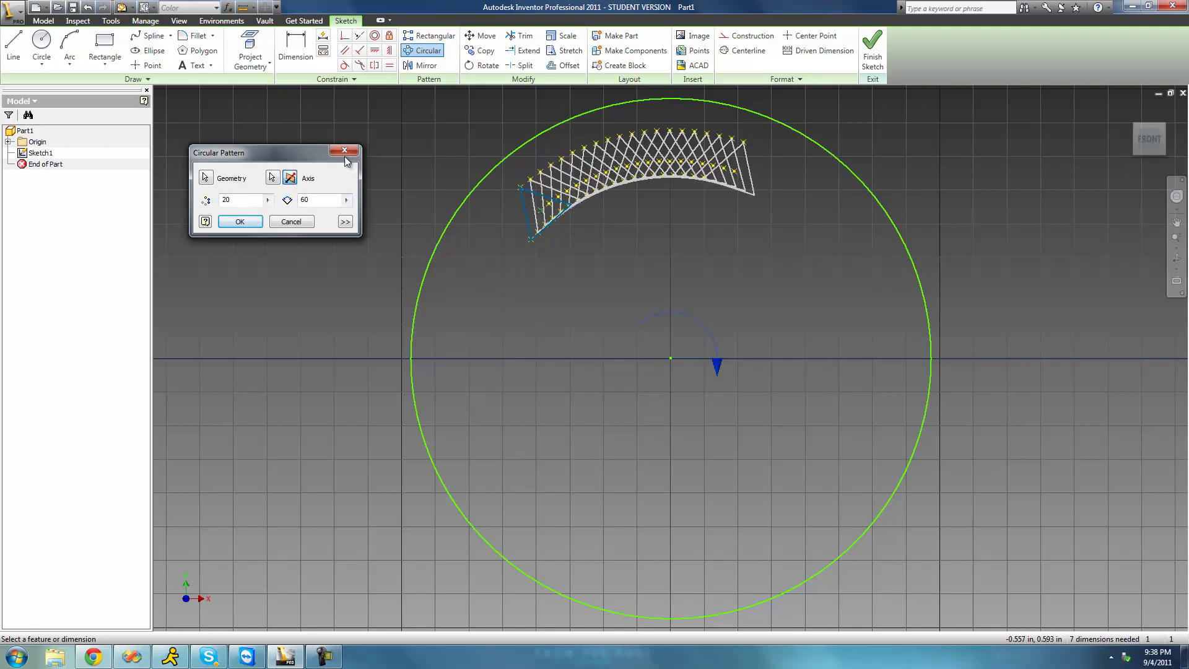
click(291, 179)
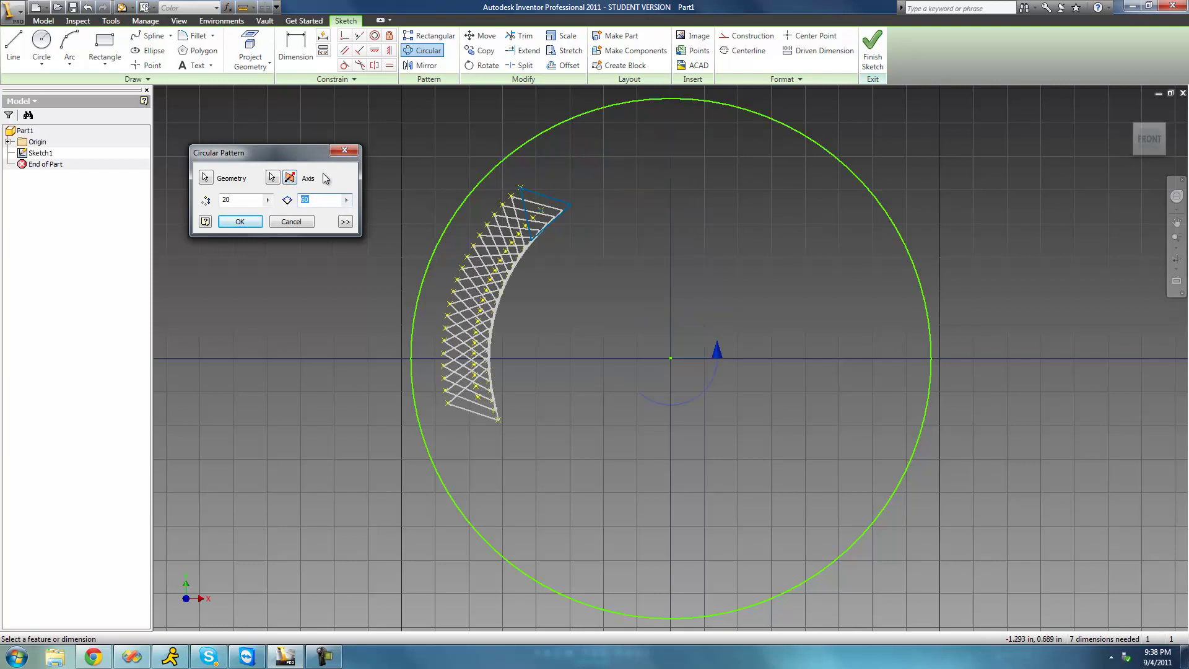
text(360)
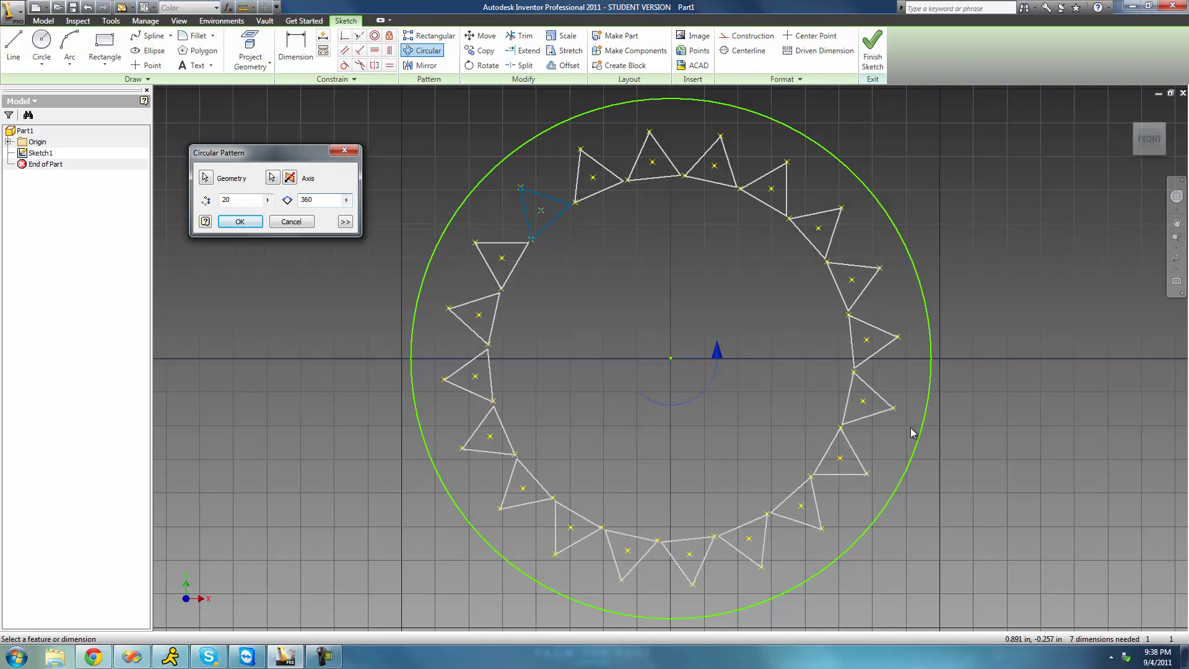
Step: Check the 360 deg angle and the count of 20 in the Circular Pattern dialog
double_click(307, 199)
key(shift+Tab)
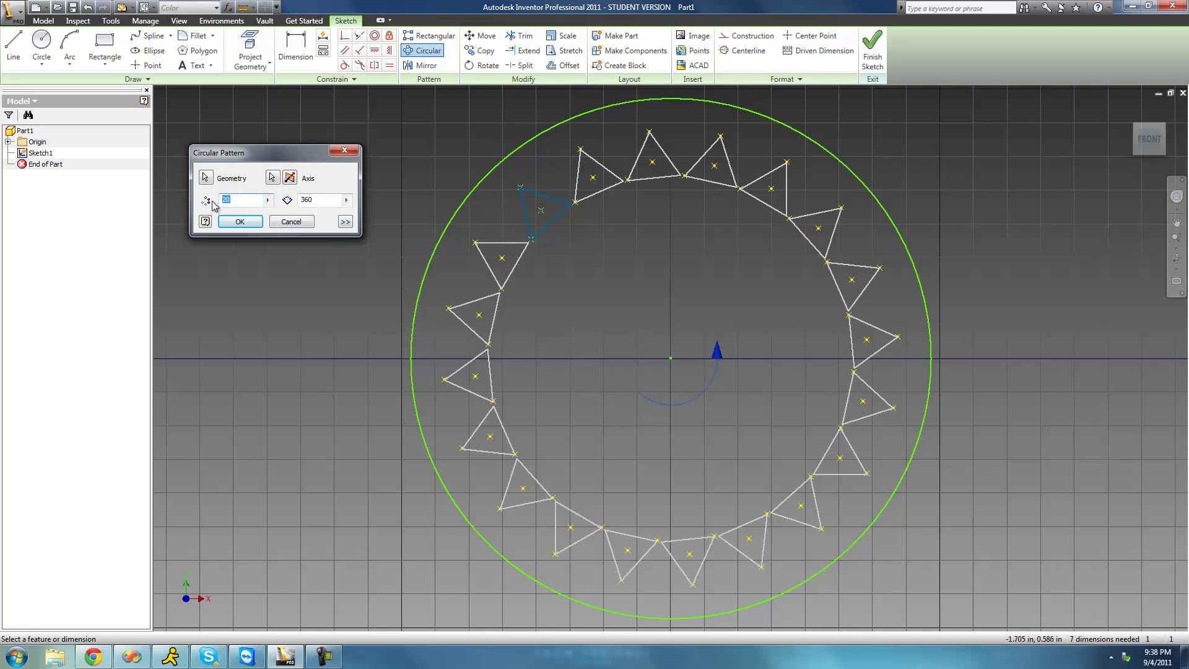